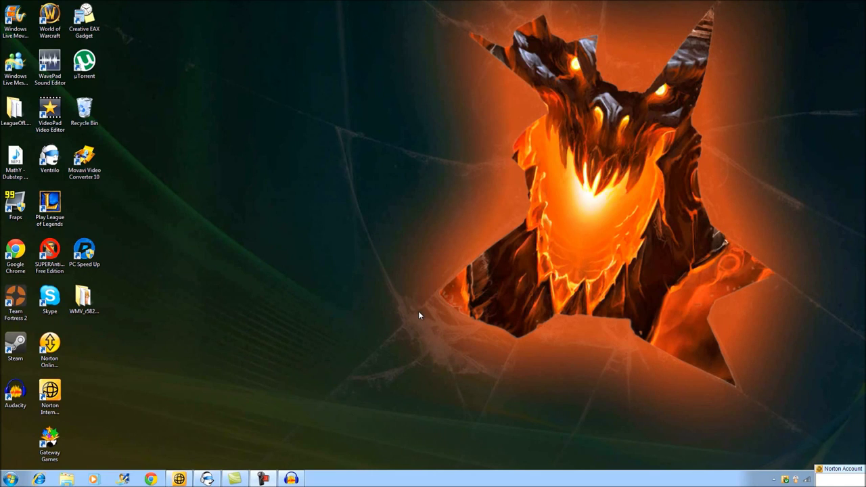
- Open the WMV_r582_32bit_DEVWORK folder from its desktop icon
double_click(84, 298)
- Launch wowmodelview32, accept loading the WoW data, and expand the Character category
scroll(203, 257, "down", 5)
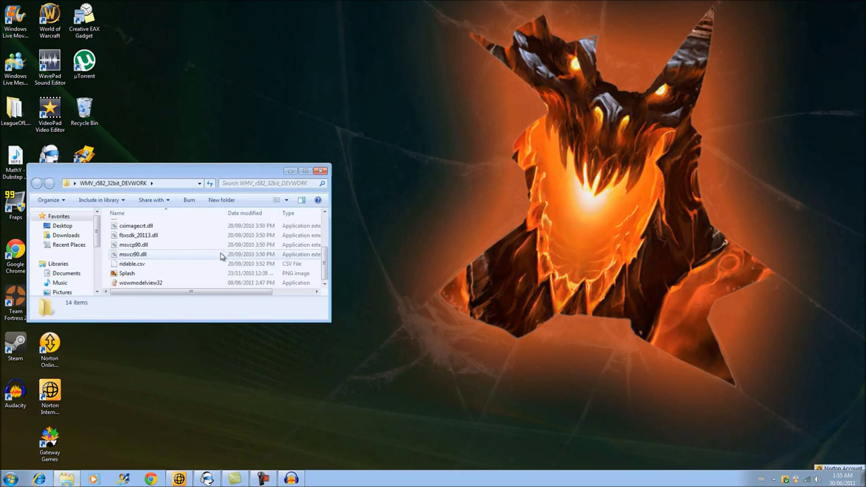
left_click(155, 284)
double_click(156, 284)
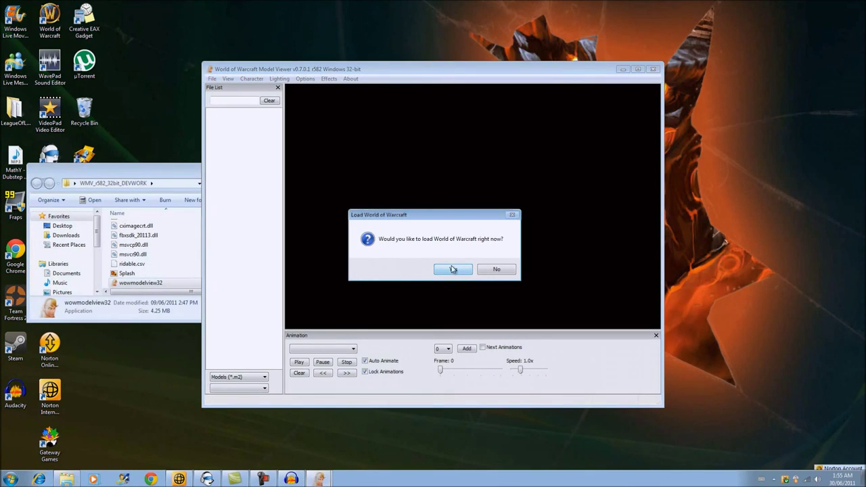
left_click(446, 271)
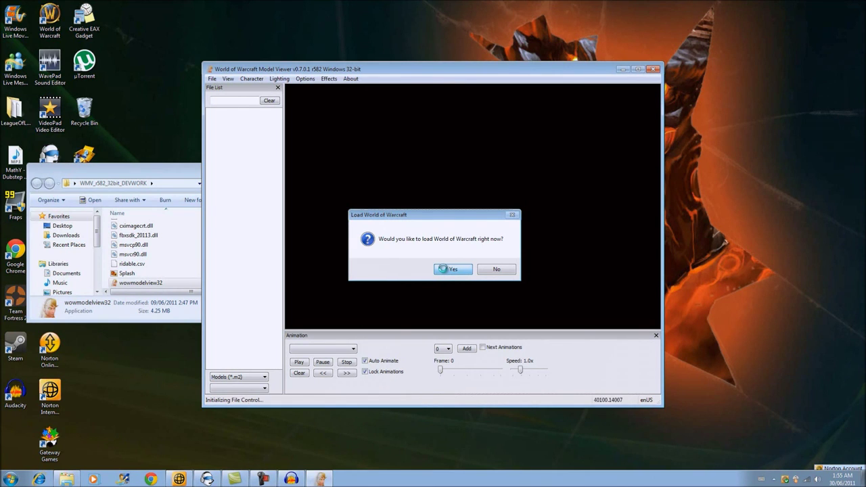
left_click(444, 269)
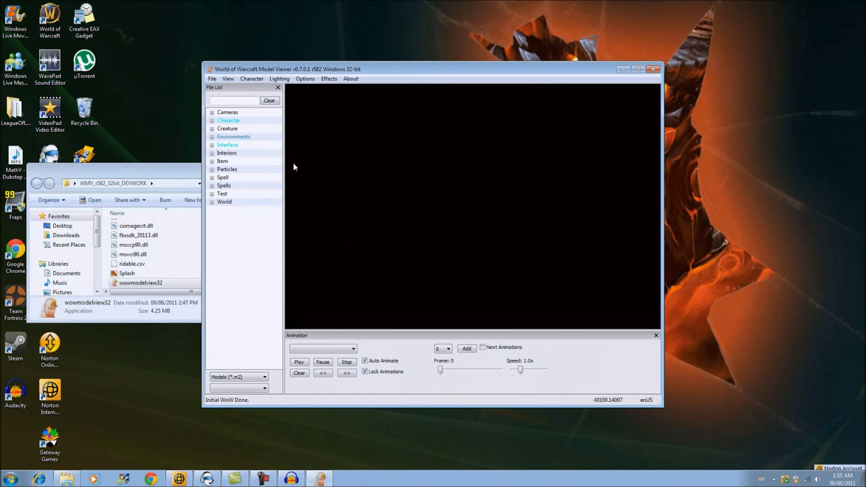
left_click(212, 121)
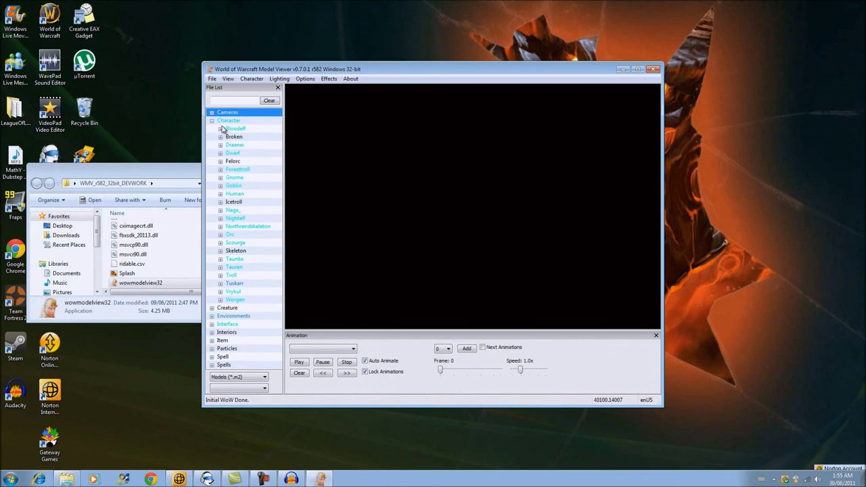
- Load humanmale.m2 from Character > Human > male into the viewport
left_click(219, 194)
left_click(229, 211)
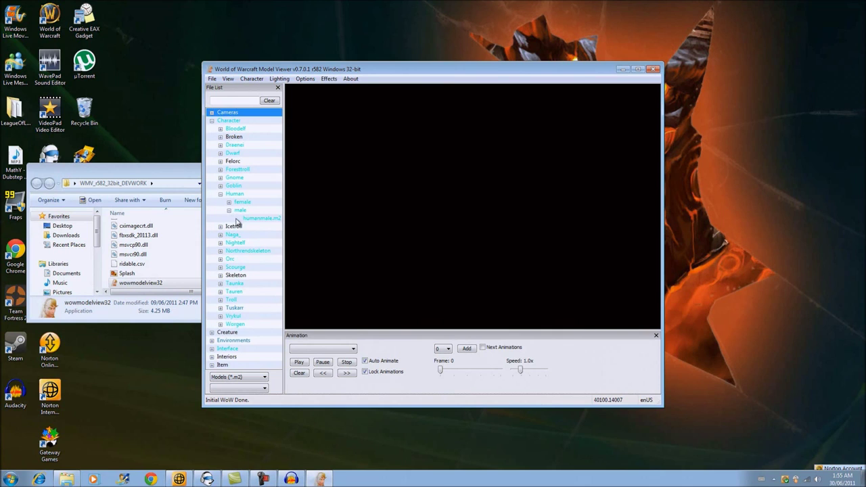
left_click(255, 218)
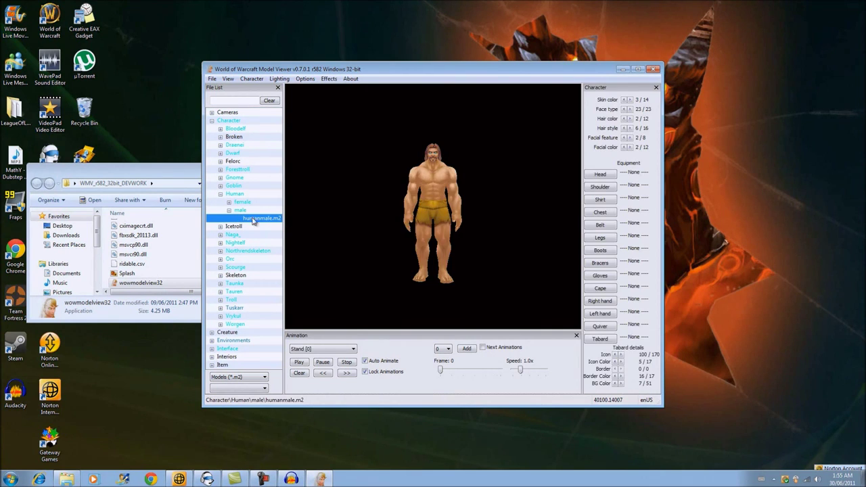
left_click(439, 201)
- Pan the model, then set skin color to 8/14 and face type to 1/23
right_click_drag(439, 201, 485, 228)
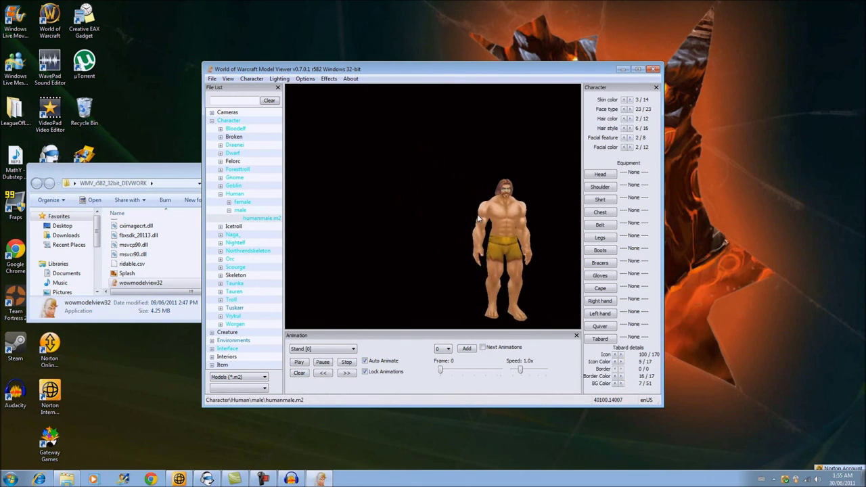
left_click(630, 101)
left_click(630, 101)
left_click(630, 100)
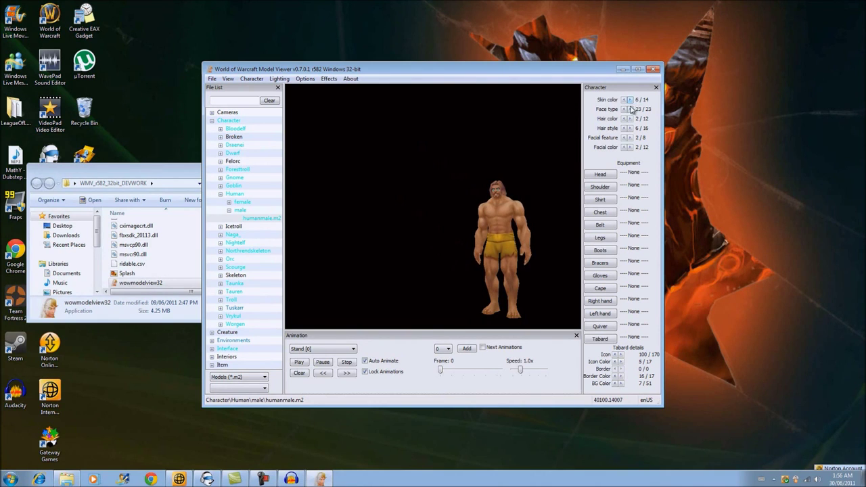
left_click(630, 100)
left_click(630, 100)
left_click(630, 109)
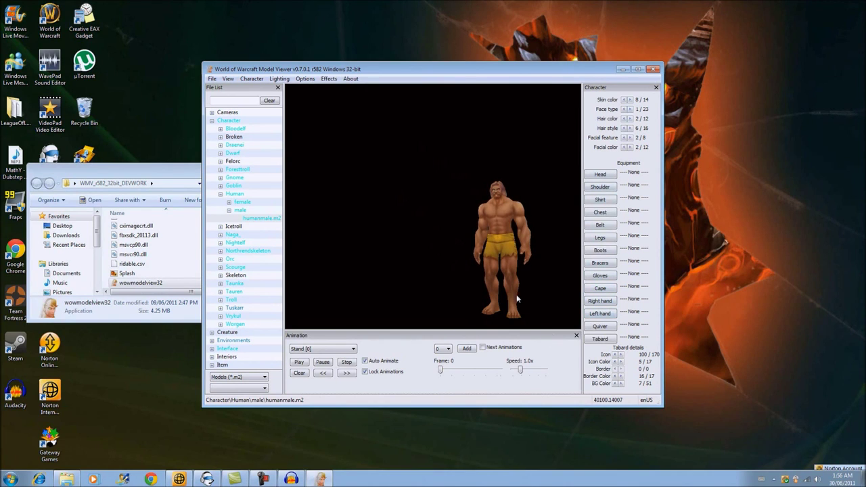
- Load the High Warlord's Dreadgear item set, filtering the set list for 'Warlo'
left_click(252, 79)
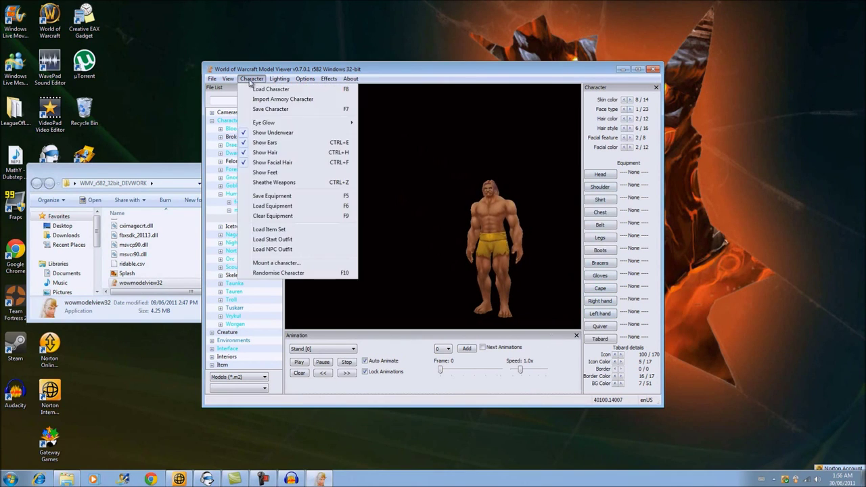
left_click(281, 230)
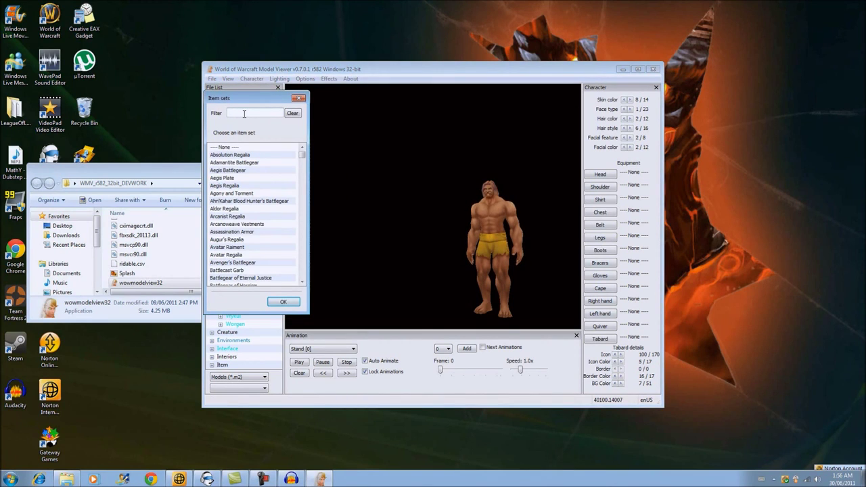
type("Warlord")
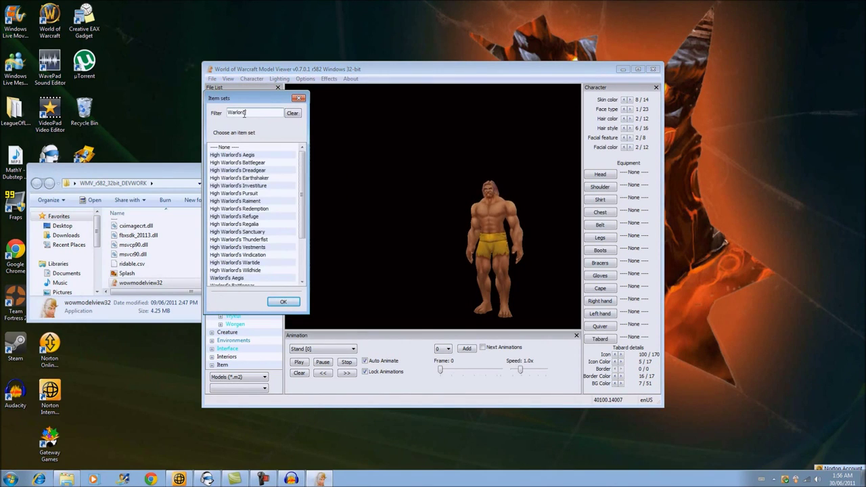
left_click(256, 169)
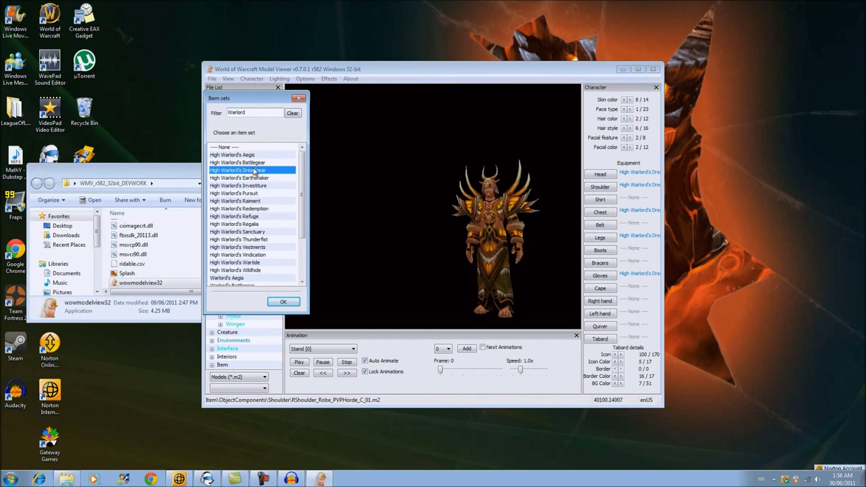
left_click(287, 302)
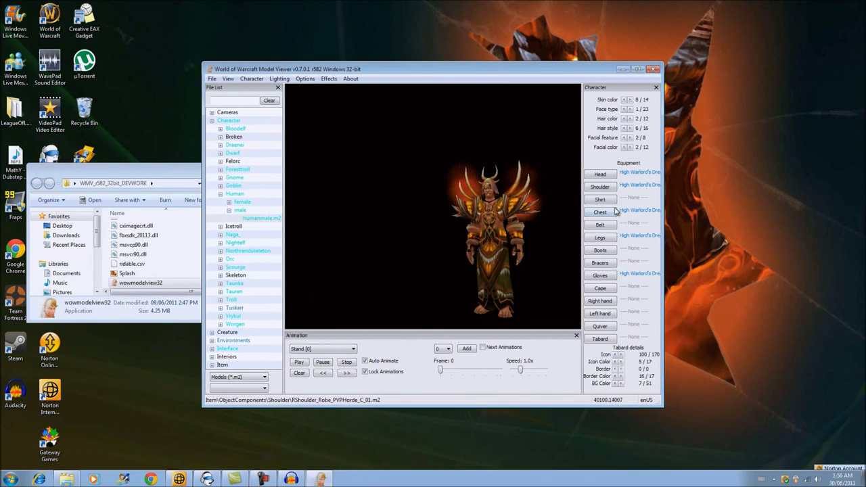
- Rotate and pan the armoured model to the right of the frame, turned slightly left
right_click_drag(510, 232, 466, 228)
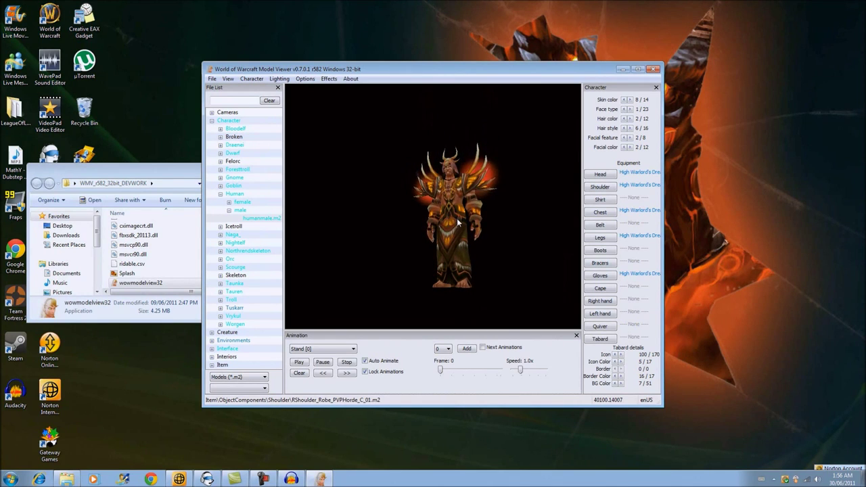
right_click_drag(458, 222, 434, 190)
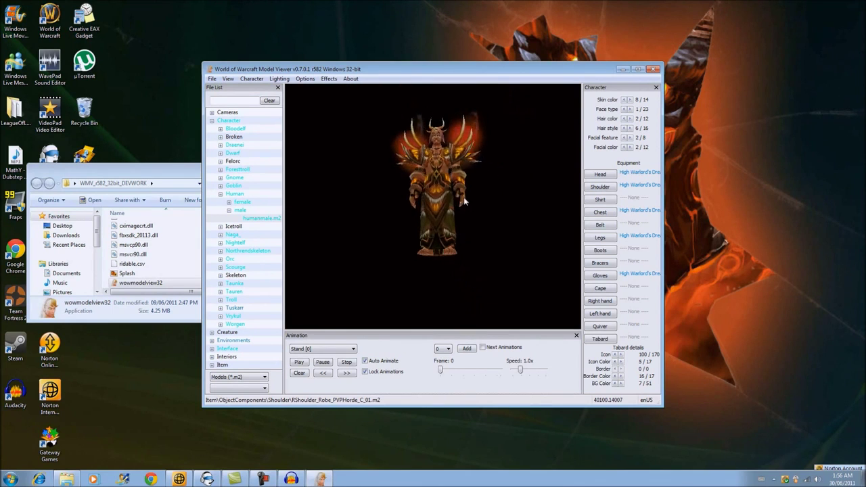
left_click_drag(434, 190, 463, 202)
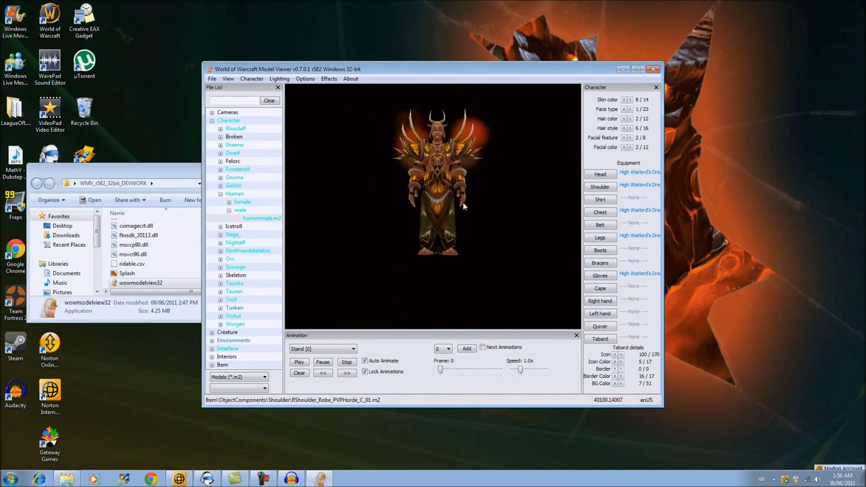
right_click_drag(455, 209, 448, 209)
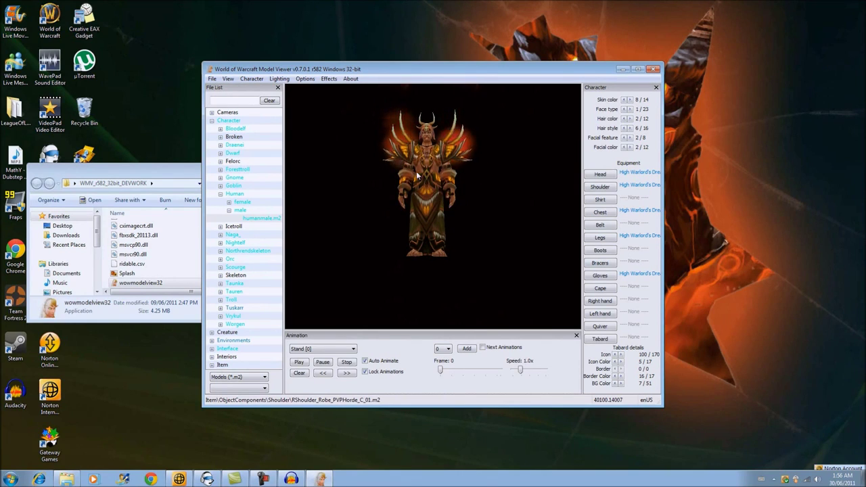
left_click_drag(417, 176, 408, 158)
right_click_drag(409, 159, 497, 234)
left_click_drag(496, 234, 522, 255)
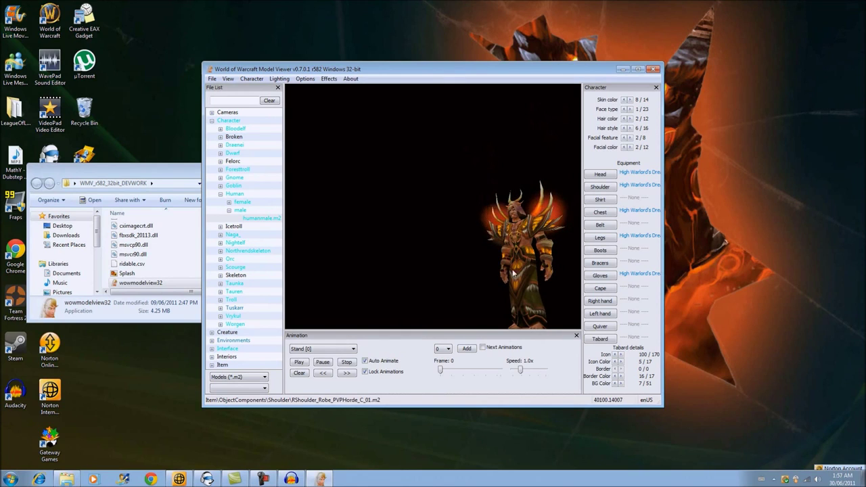
- Play the SwimWalk [166] animation and slow its speed to 0.5x
left_click(345, 348)
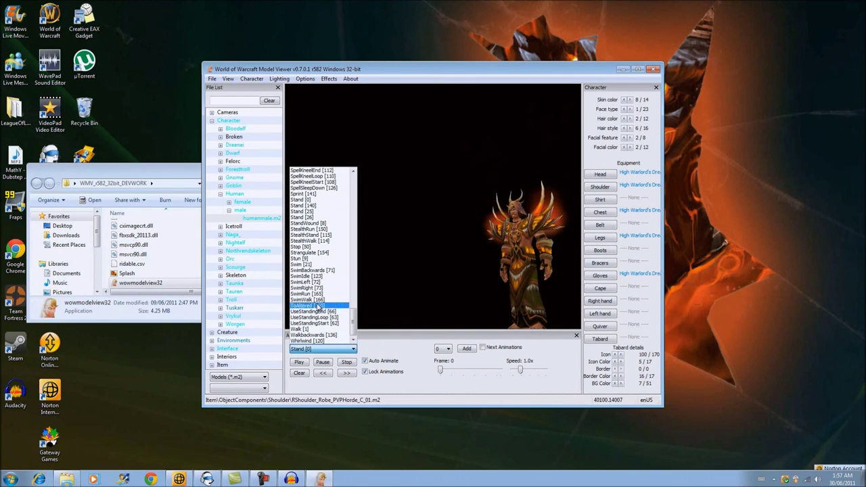
left_click(317, 300)
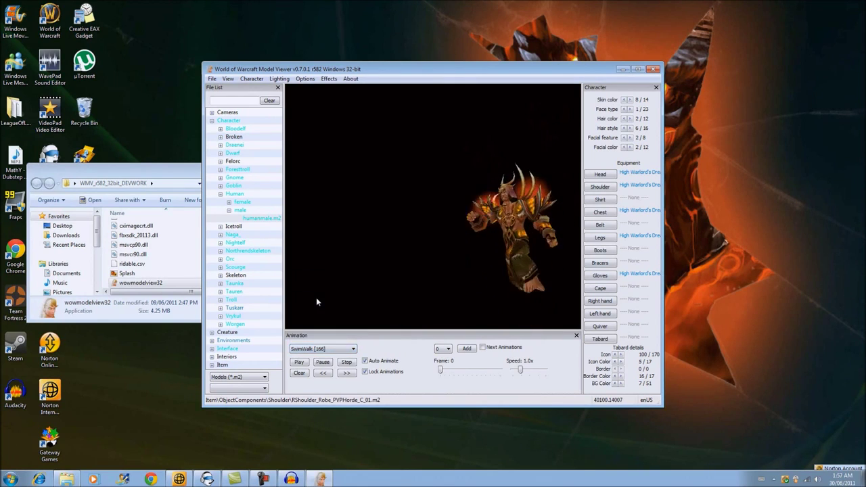
left_click(520, 370)
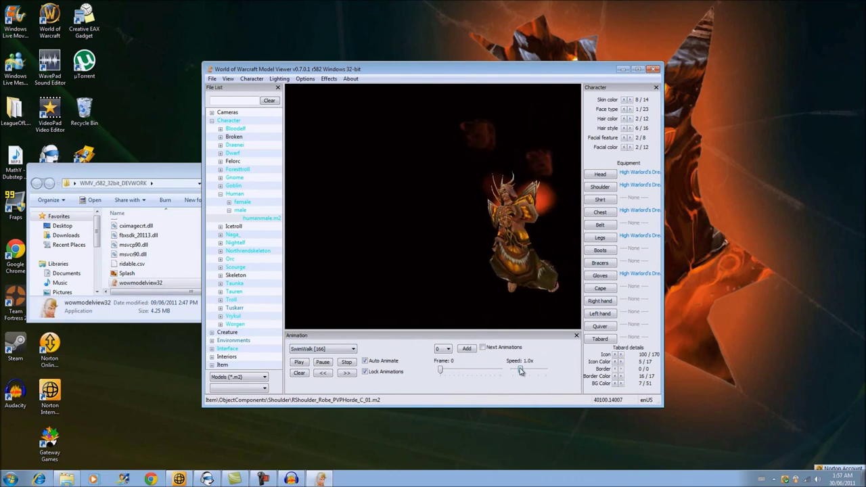
left_click_drag(519, 371, 516, 372)
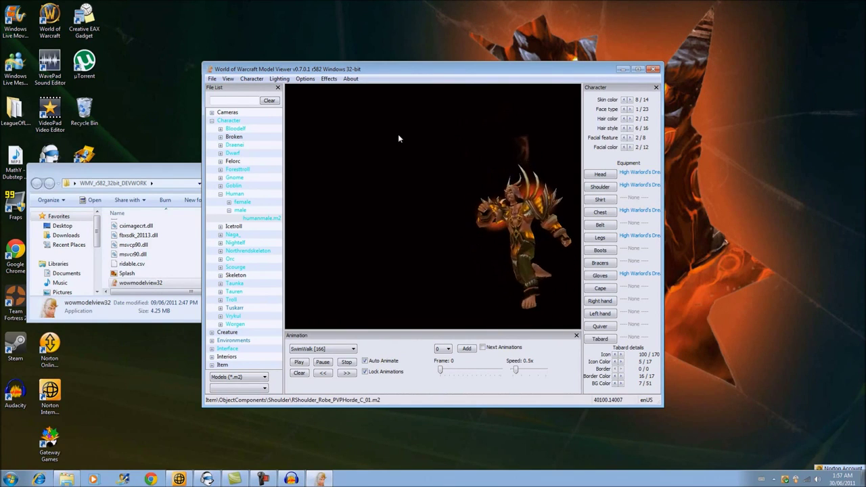
- Set the viewer background color to white (RGB 255, 255, 255)
left_click(252, 79)
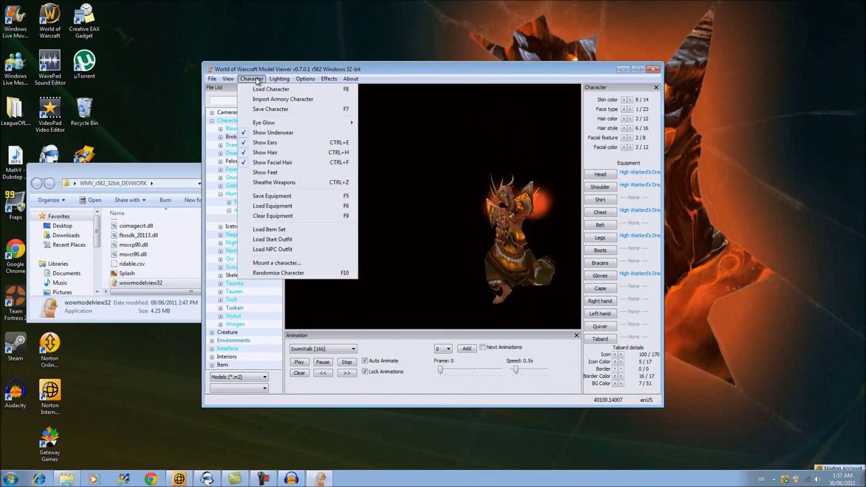
mouse_move(227, 84)
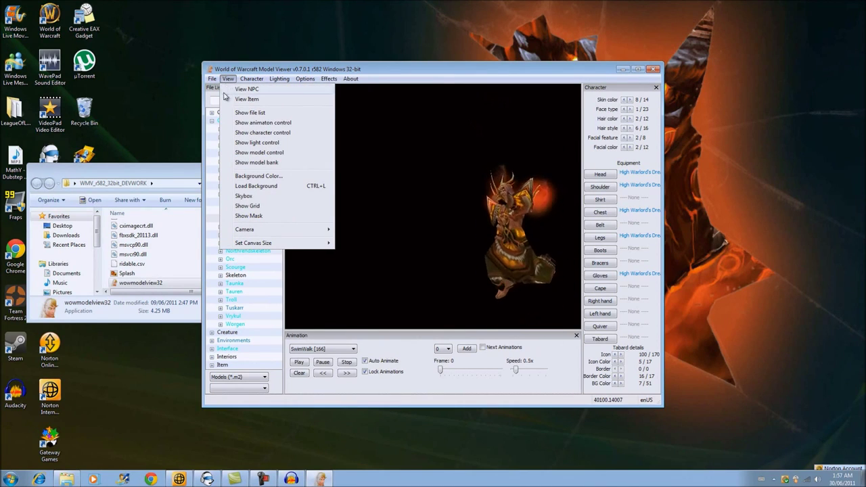
left_click(256, 176)
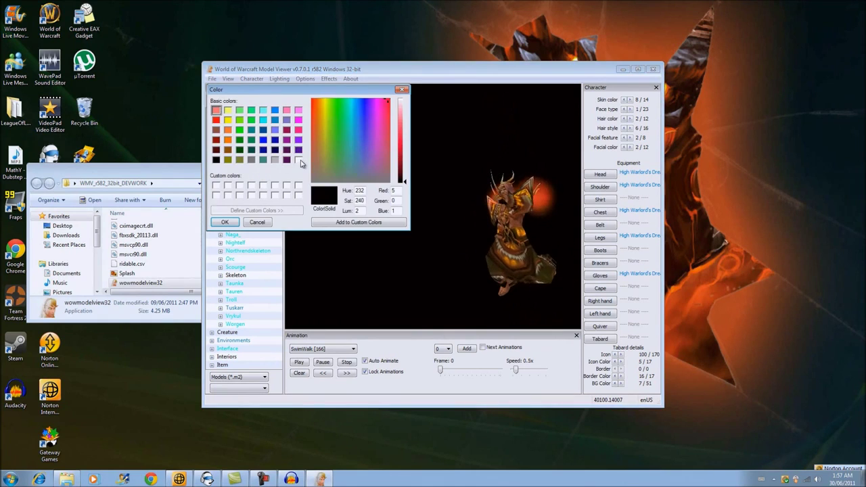
left_click_drag(403, 120, 405, 100)
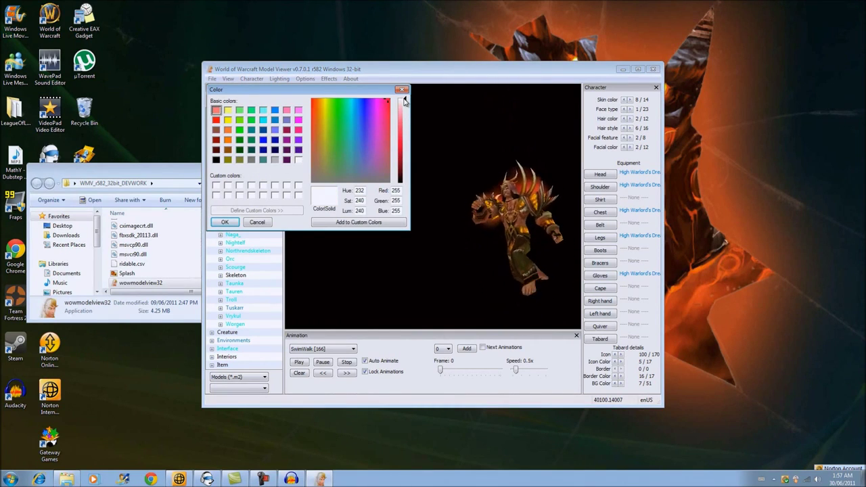
left_click(225, 222)
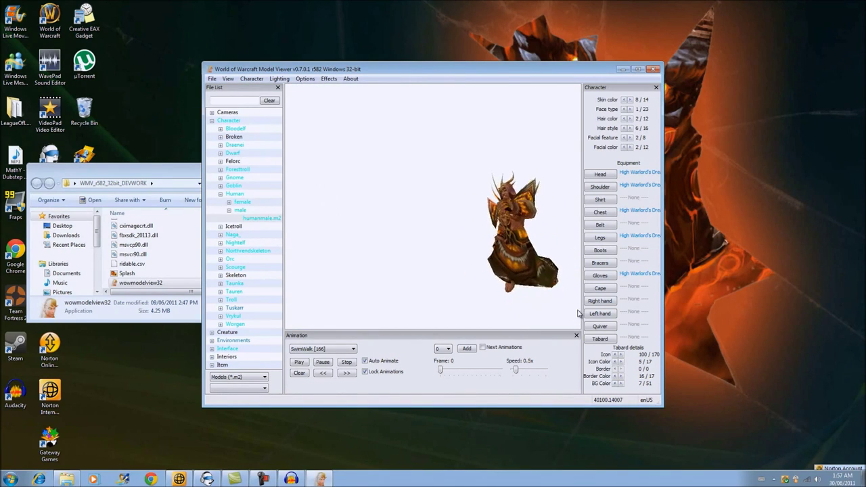
- Equip Vicious Gladiator's Pummeler in the right hand, filtering the list for 'Vocious'
left_click(598, 301)
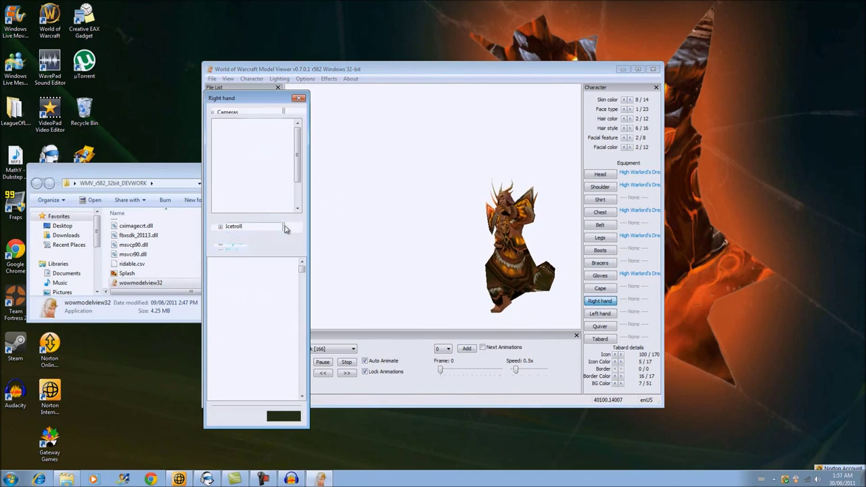
left_click(234, 227)
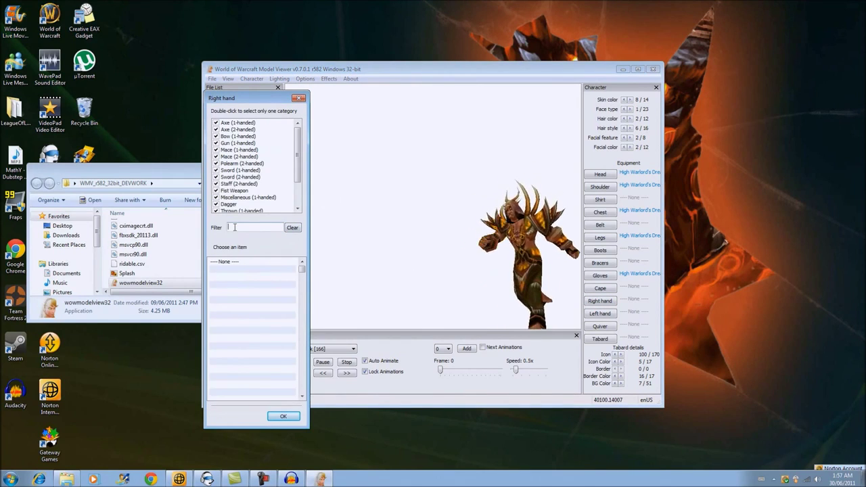
type("Vo")
type("cious")
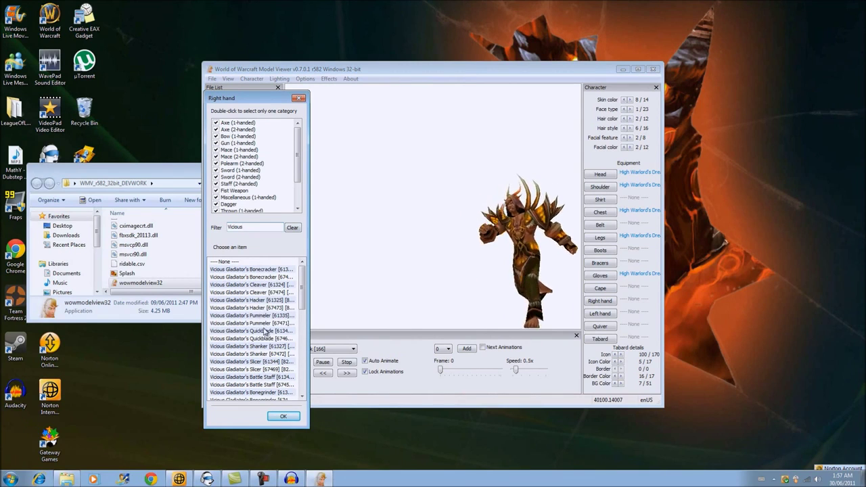
left_click(264, 324)
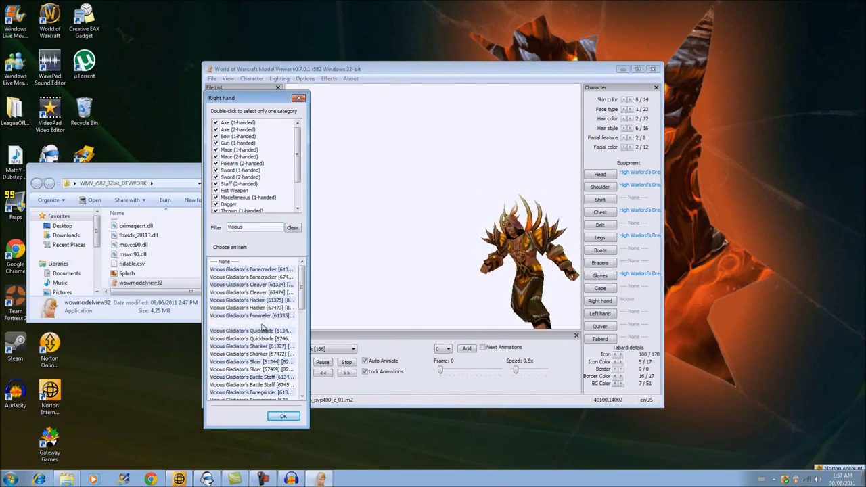
left_click(300, 99)
- Apply the +130 Agility weapon enchant to the mace
left_click(329, 78)
left_click(331, 90)
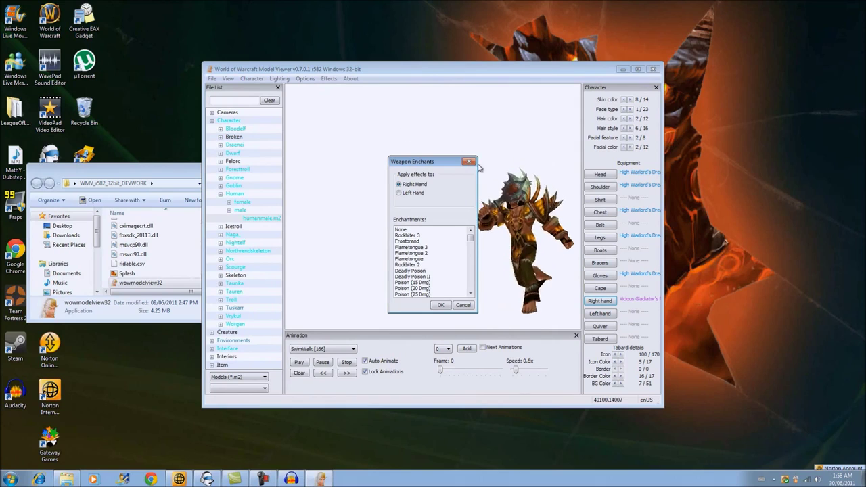
left_click_drag(472, 238, 471, 290)
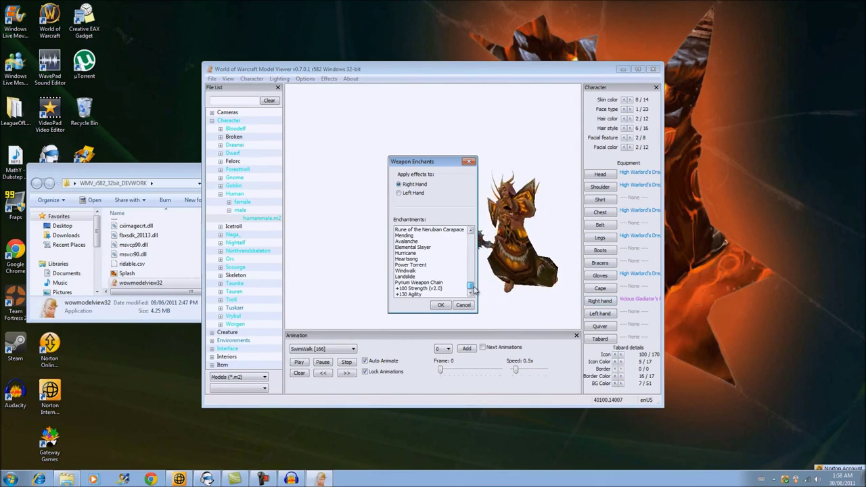
left_click(413, 295)
left_click(438, 305)
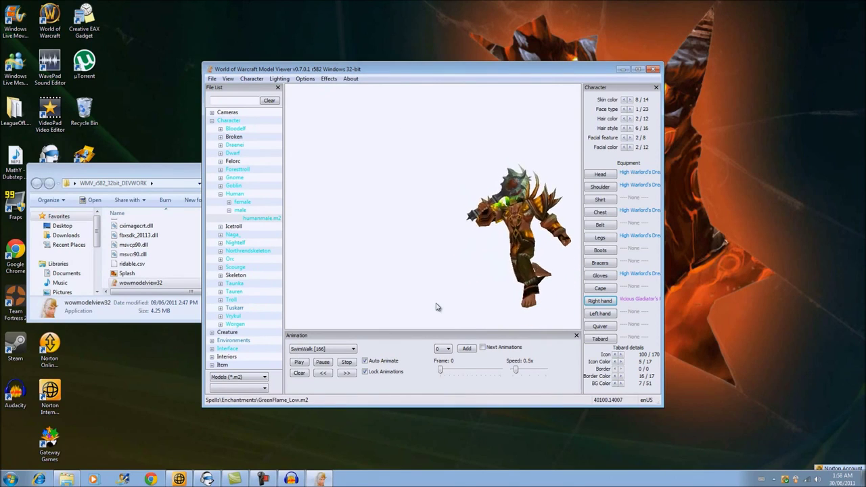